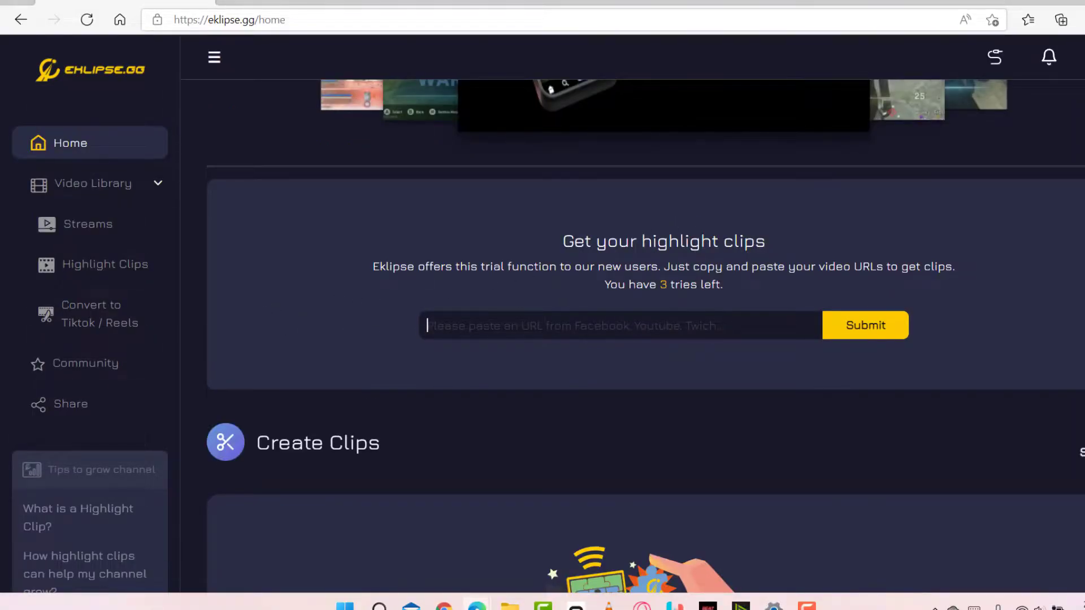
# Paste the YouTube link for 'Pokemon Legends: Arceus Mods (Part 1)', submit it, and confirm
pyautogui.rightClick(505, 323)
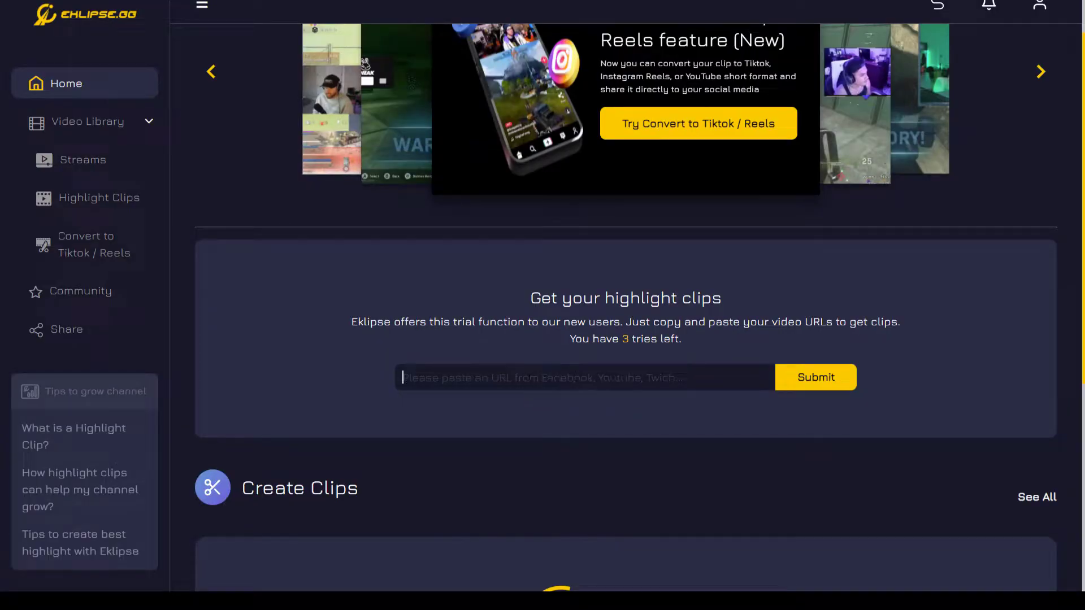
pyautogui.rightClick(523, 378)
pyautogui.click(564, 168)
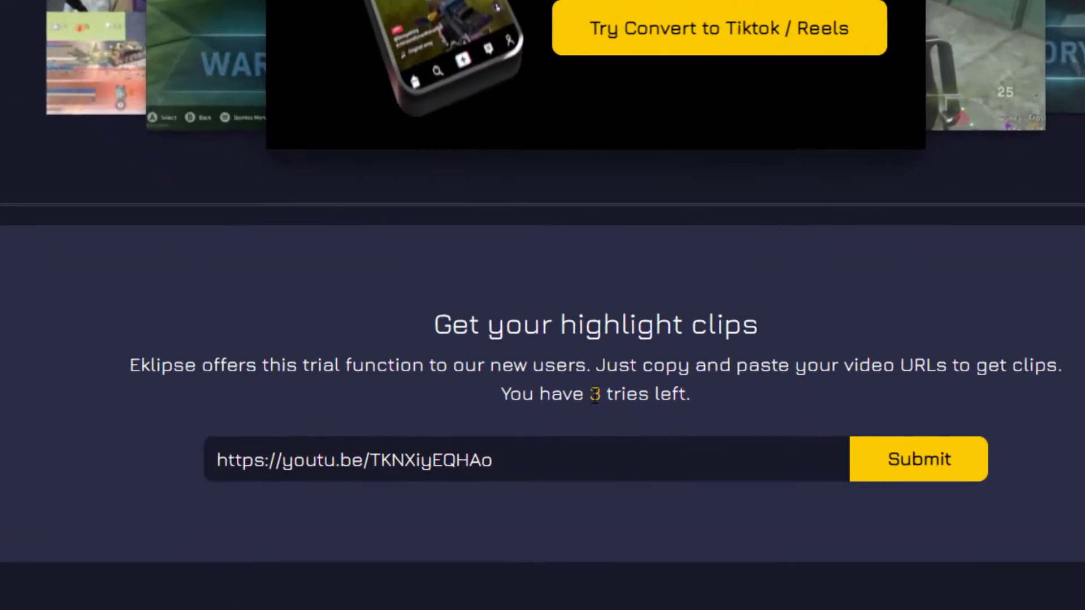
pyautogui.moveTo(662, 417); pyautogui.dragTo(696, 389)
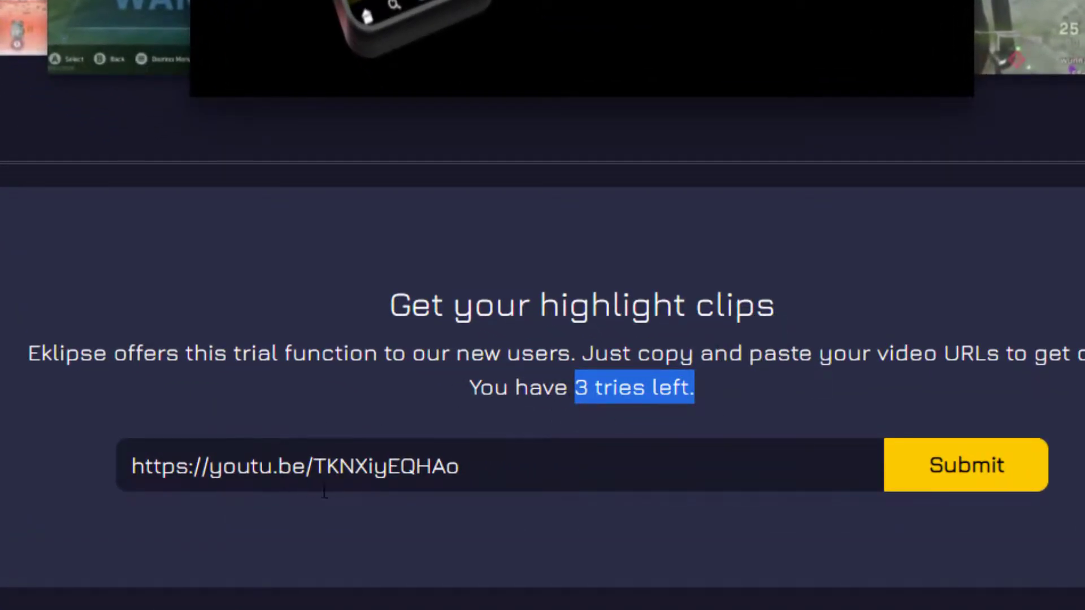
pyautogui.click(999, 489)
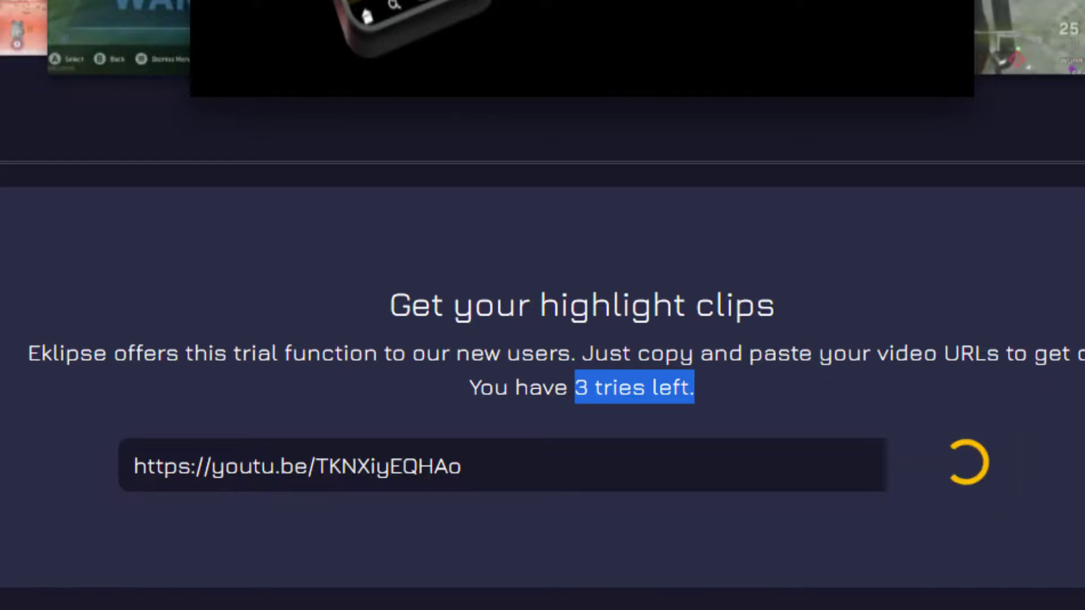
pyautogui.click(592, 516)
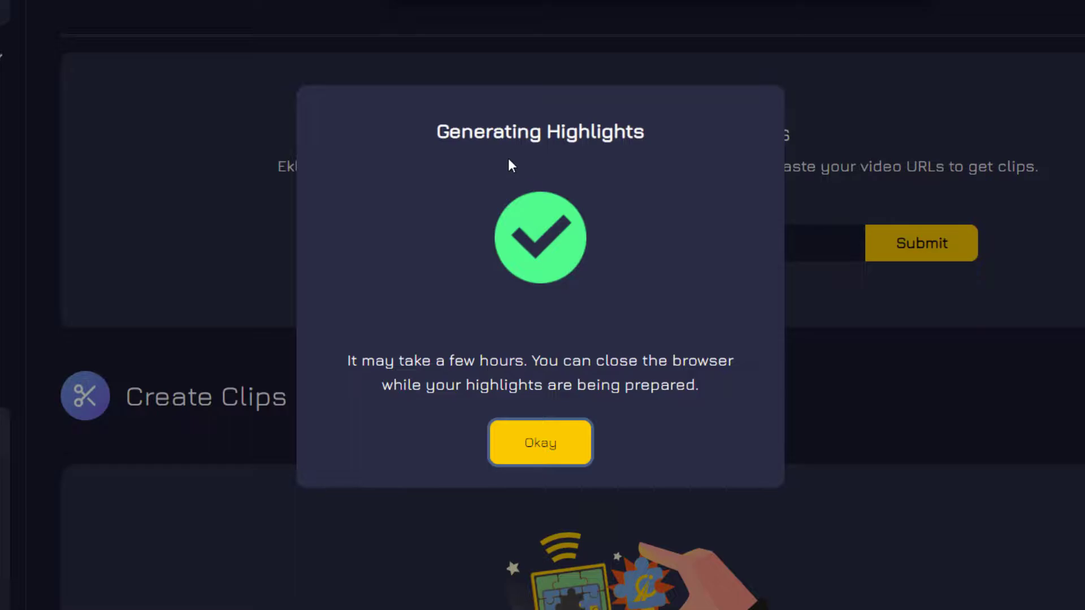
# Dismiss the Generating Highlights notice to see the stream (00:45:57) with 7 clips in Create Clips
pyautogui.moveTo(344, 371); pyautogui.dragTo(534, 371)
pyautogui.click(560, 334)
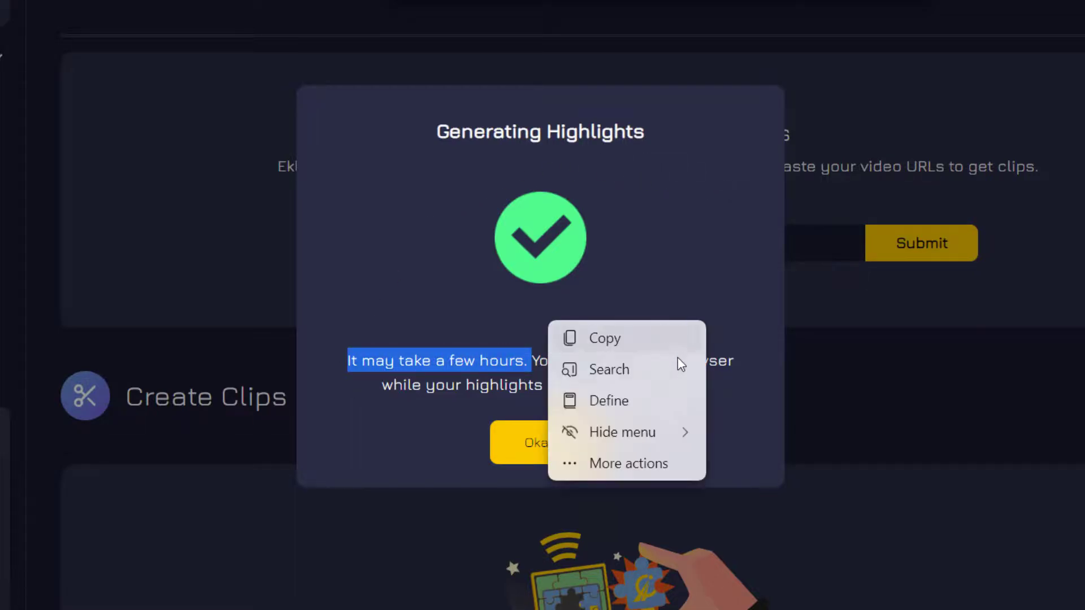
pyautogui.moveTo(732, 359); pyautogui.dragTo(724, 360)
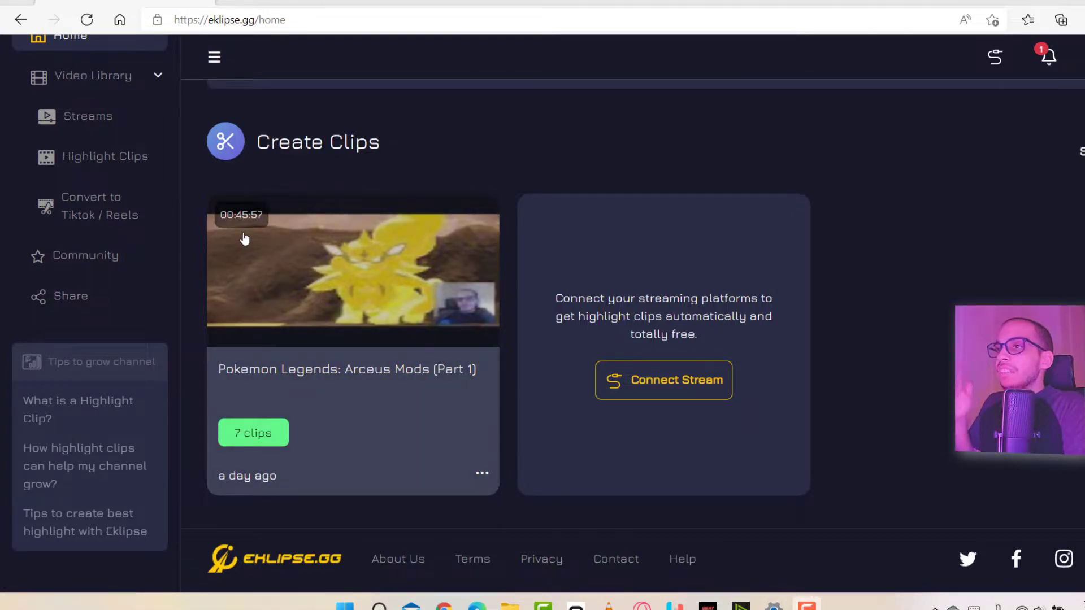
# Open the Pokemon Legends: Arceus Mods stream's highlights page
pyautogui.click(335, 262)
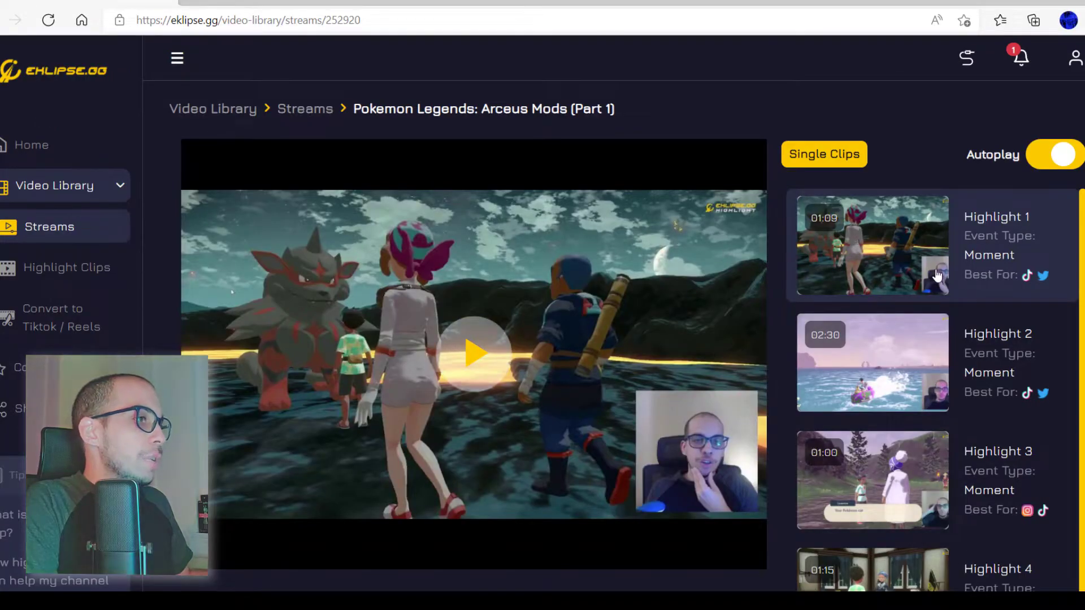
pyautogui.scroll(-3, 899, 300)
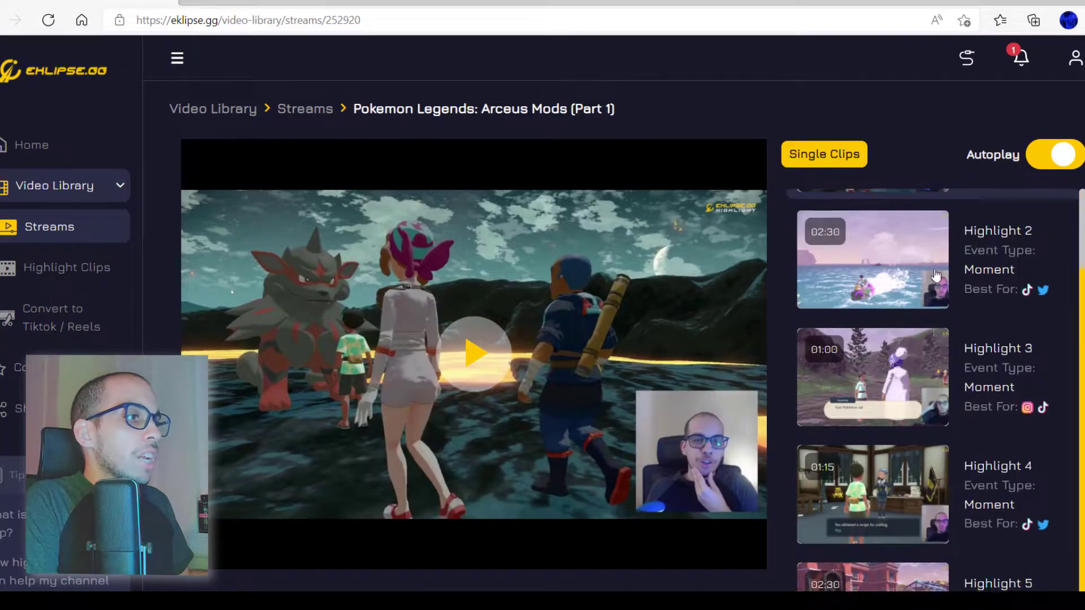
pyautogui.scroll(3, 899, 300)
# Play and pause Highlight 2, then convert it to TikTok / Reels format
pyautogui.click(970, 375)
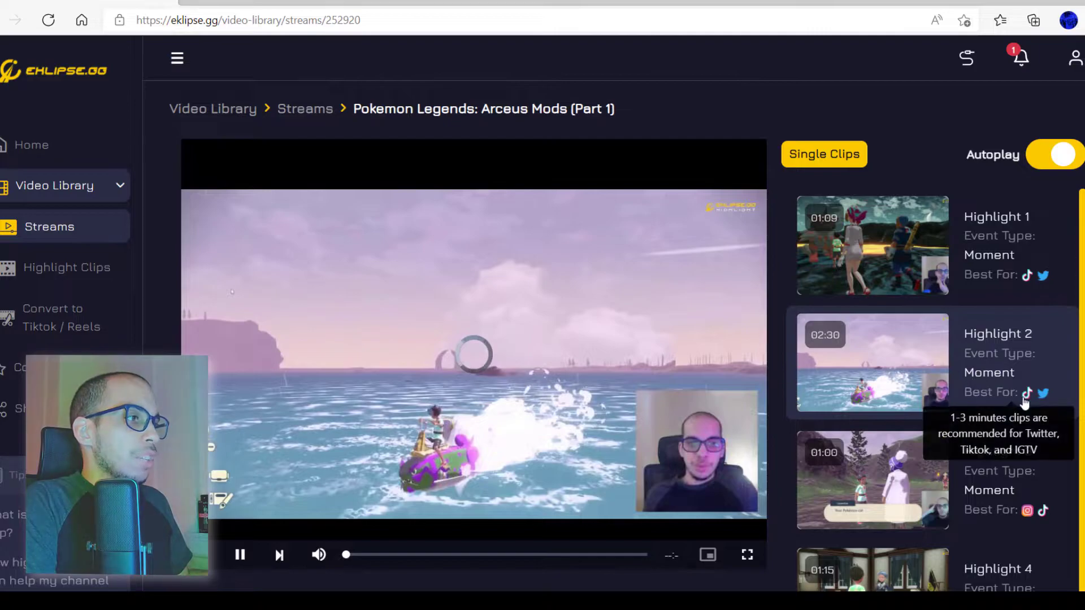
pyautogui.click(240, 553)
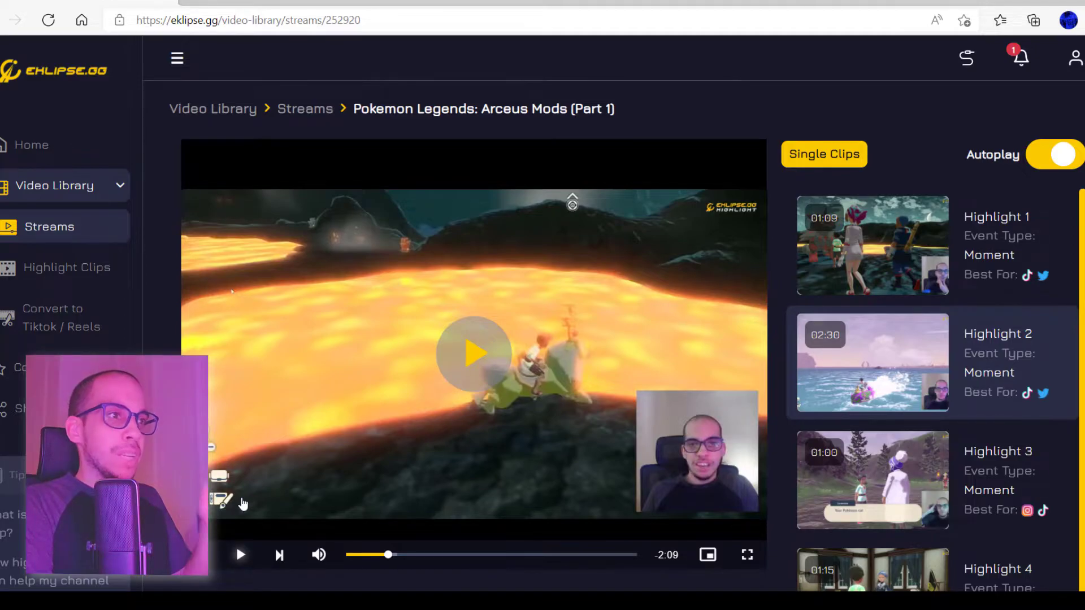
pyautogui.scroll(-4, 511, 429)
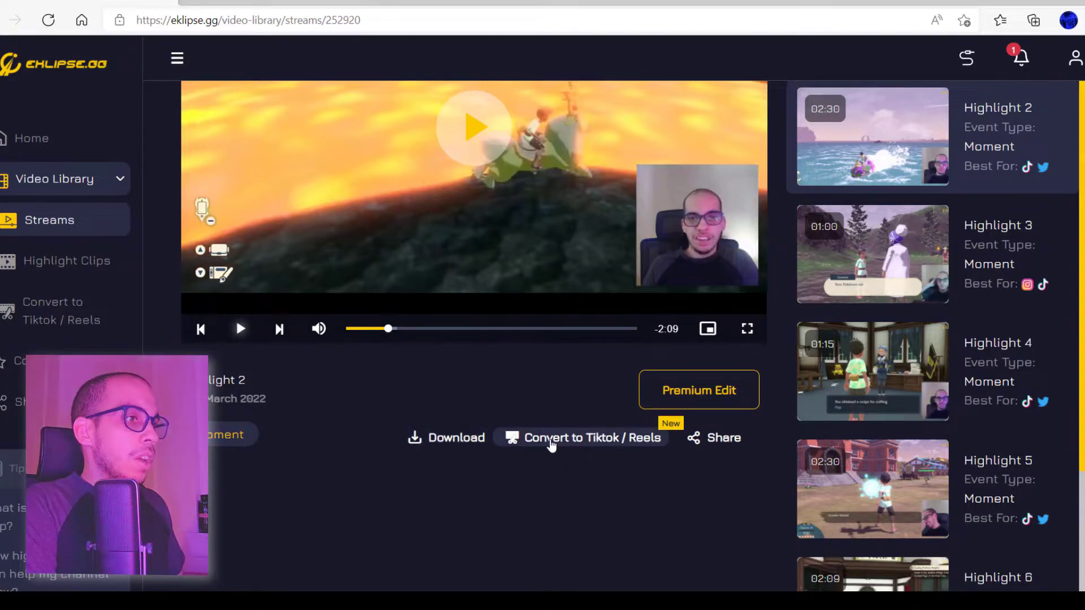
pyautogui.click(550, 445)
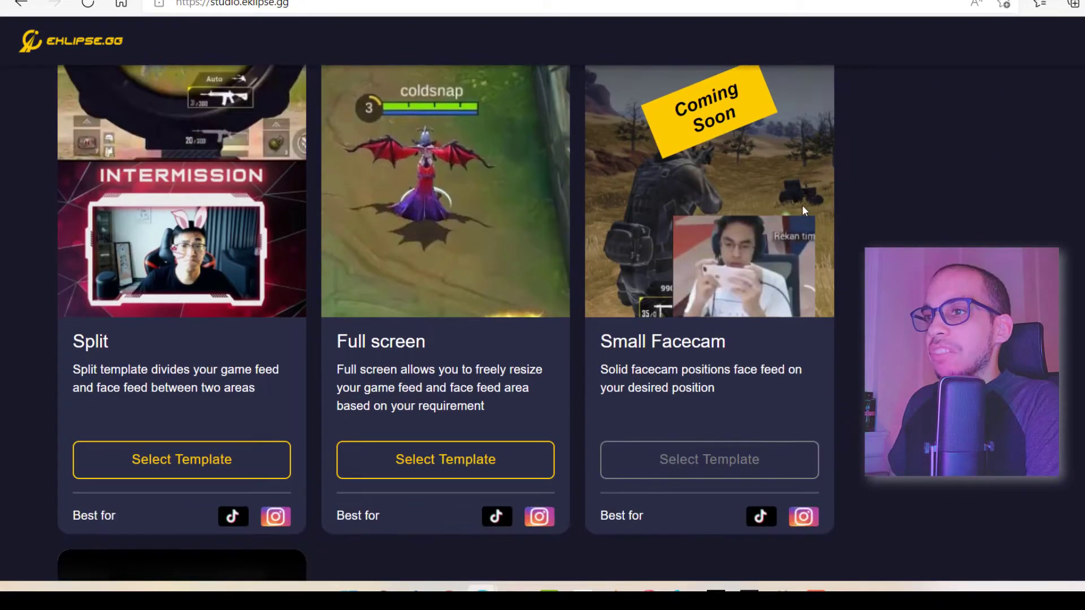
# Scroll through the Split, Full screen and Small Facecam templates, then return to the stream page
pyautogui.scroll(5, 935, 196)
pyautogui.scroll(-4, 866, 170)
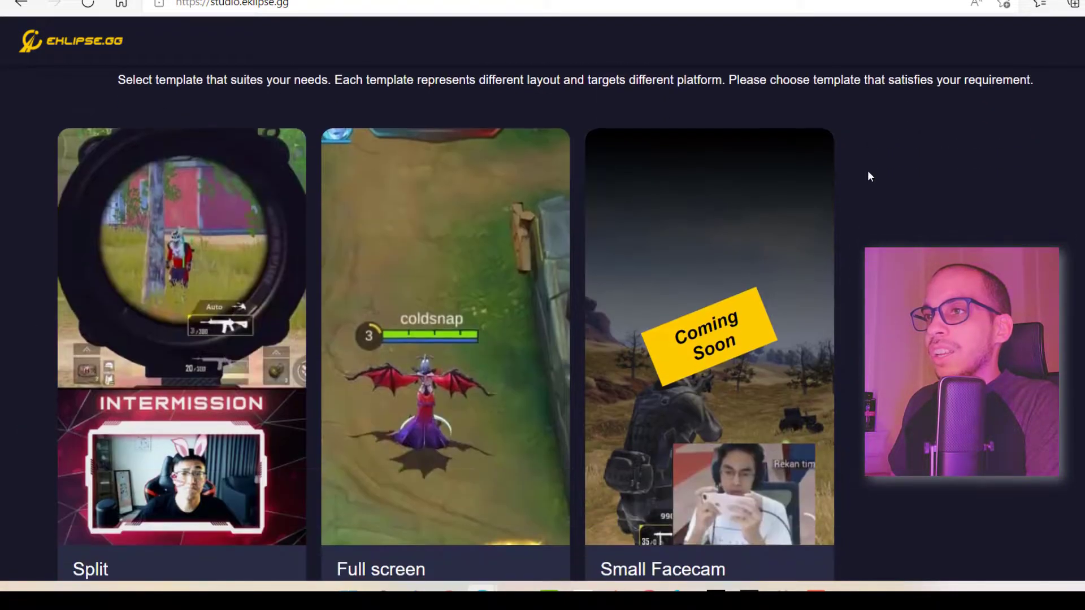
pyautogui.scroll(3, 840, 382)
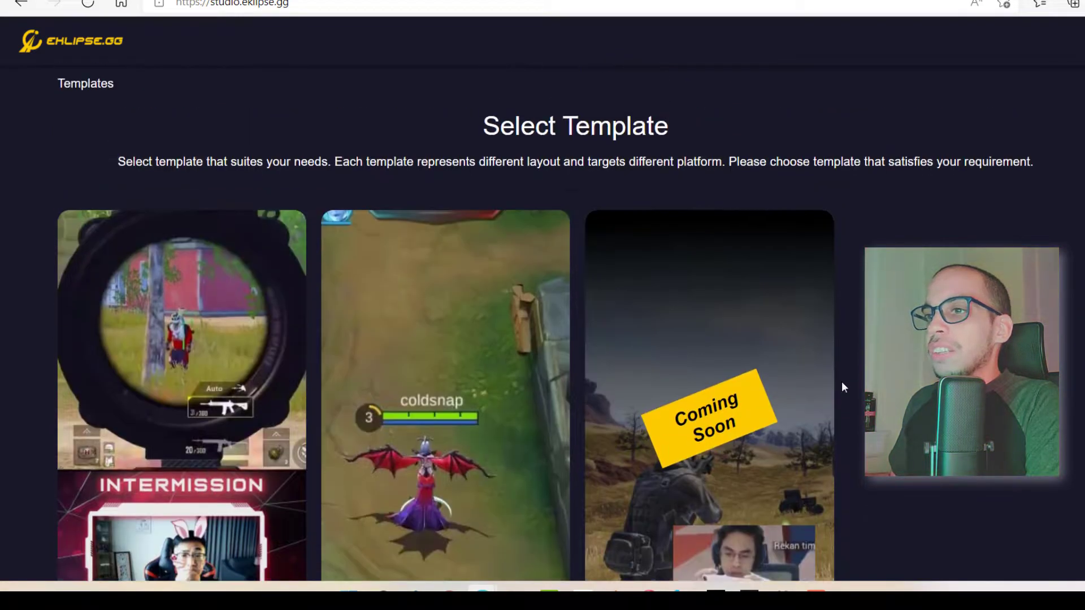
pyautogui.scroll(-3, 243, 326)
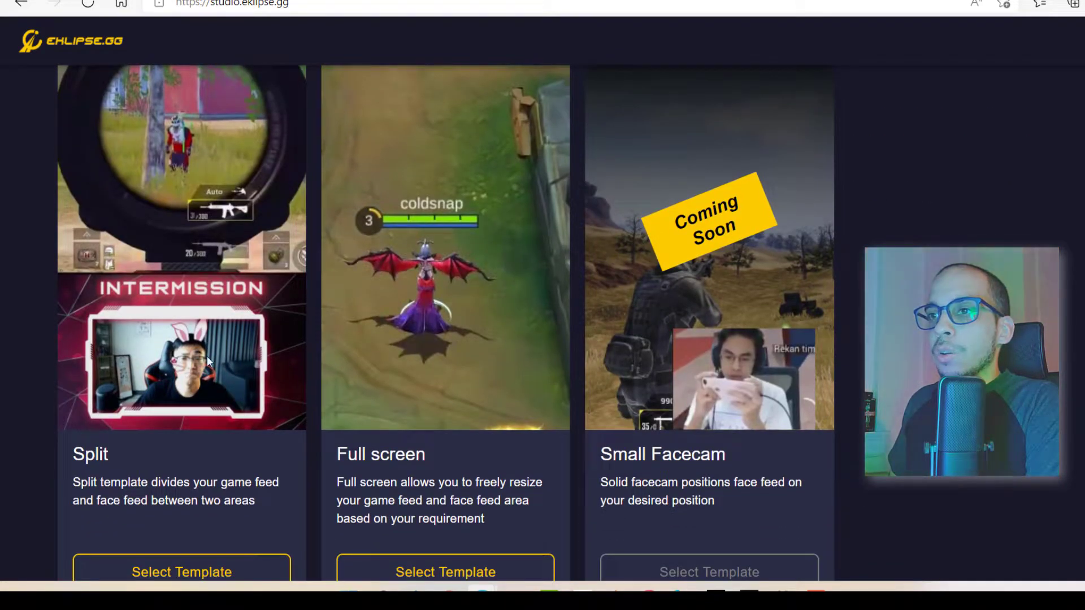
pyautogui.scroll(3, 178, 361)
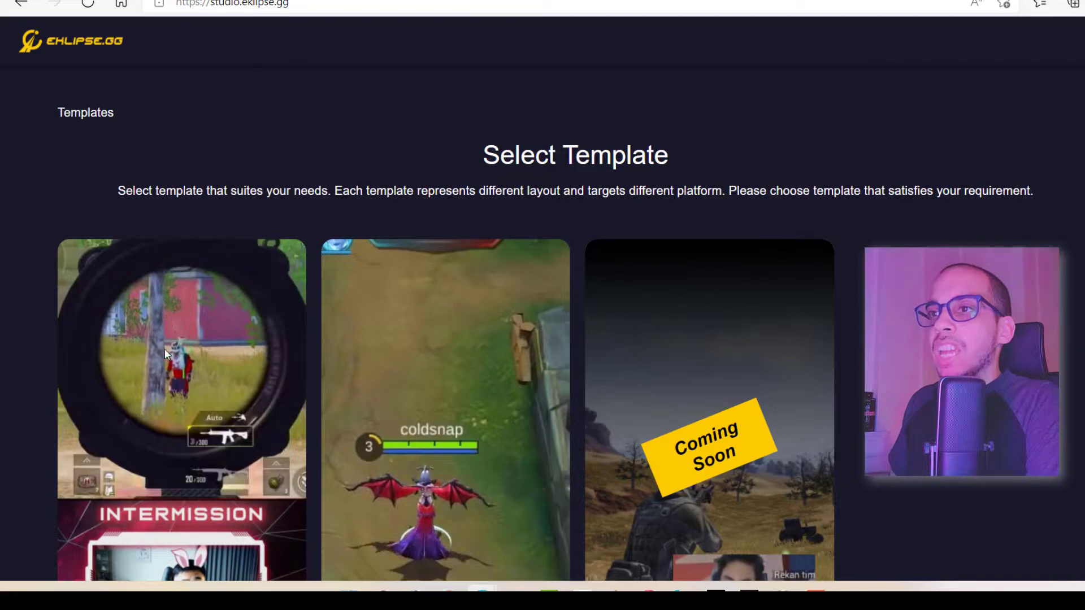
pyautogui.scroll(-3, 165, 354)
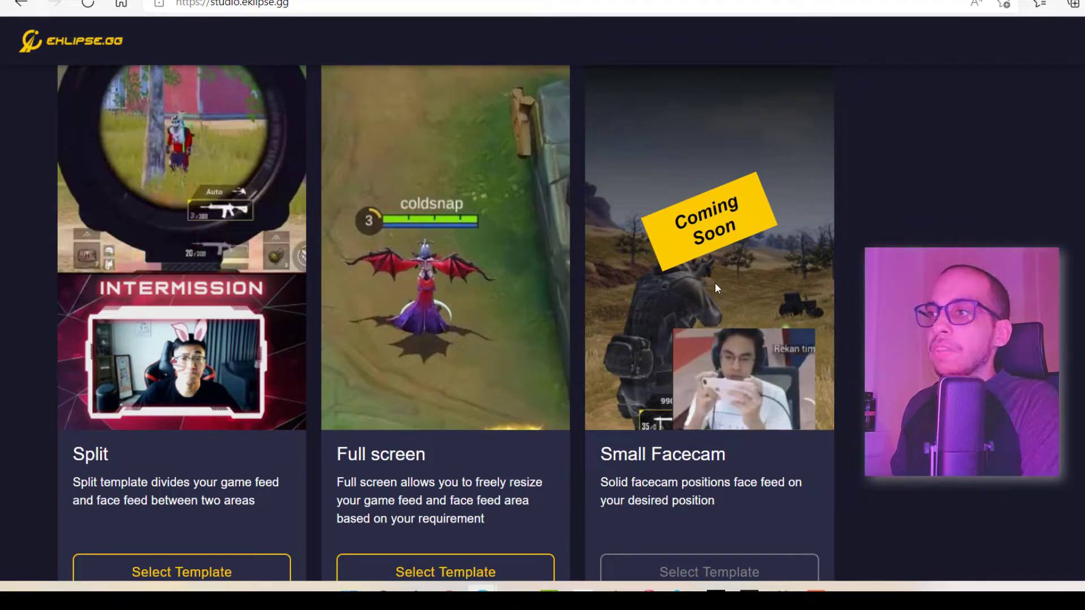
pyautogui.scroll(-2, 227, 329)
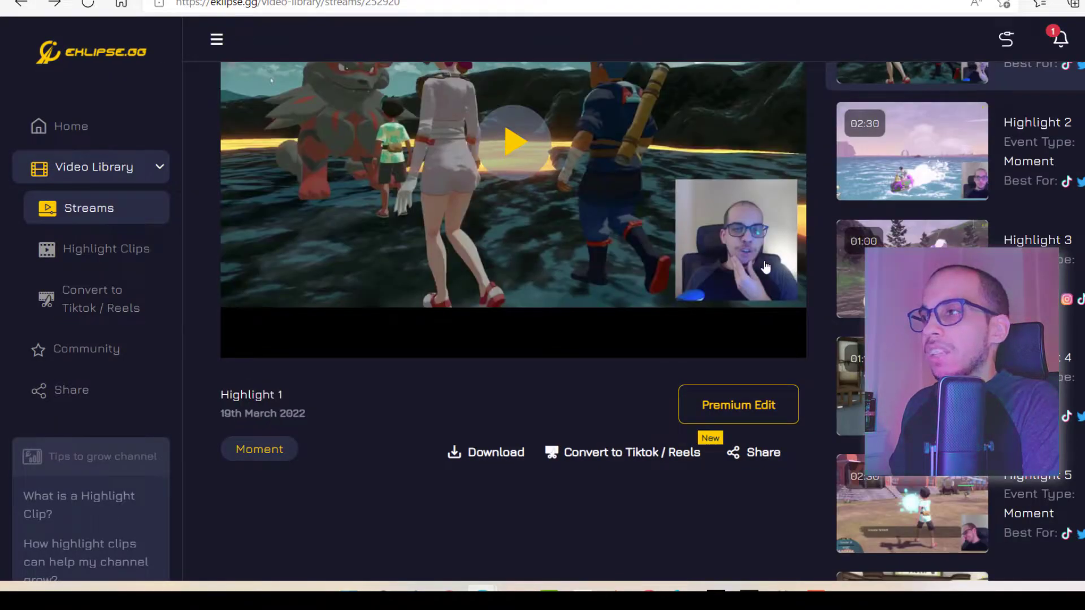
# Load Highlight 5 and scrub ahead to around 0:44
pyautogui.scroll(-5, 962, 237)
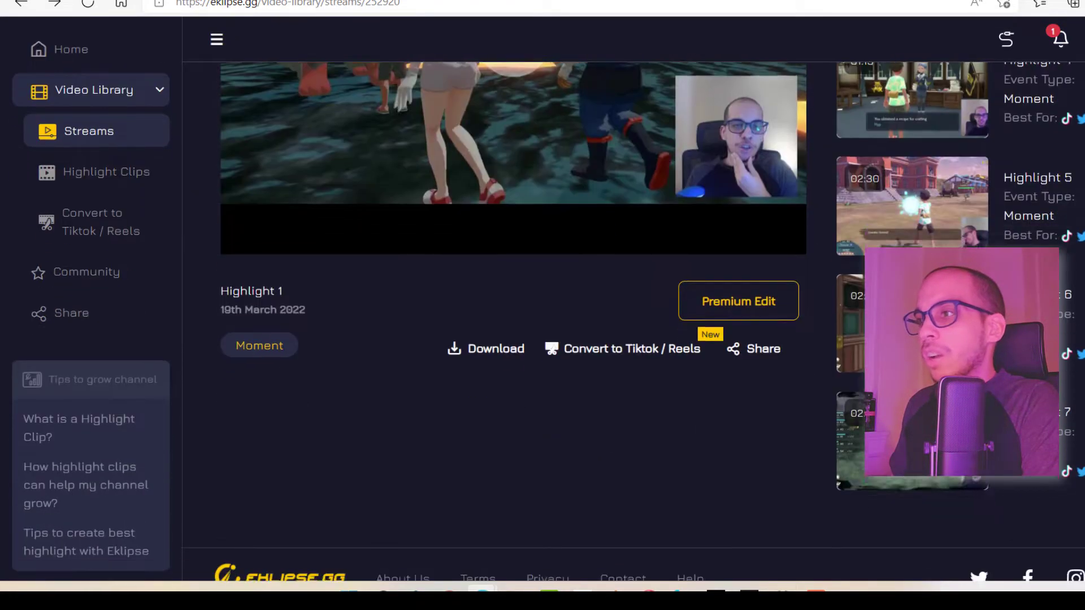
pyautogui.click(912, 206)
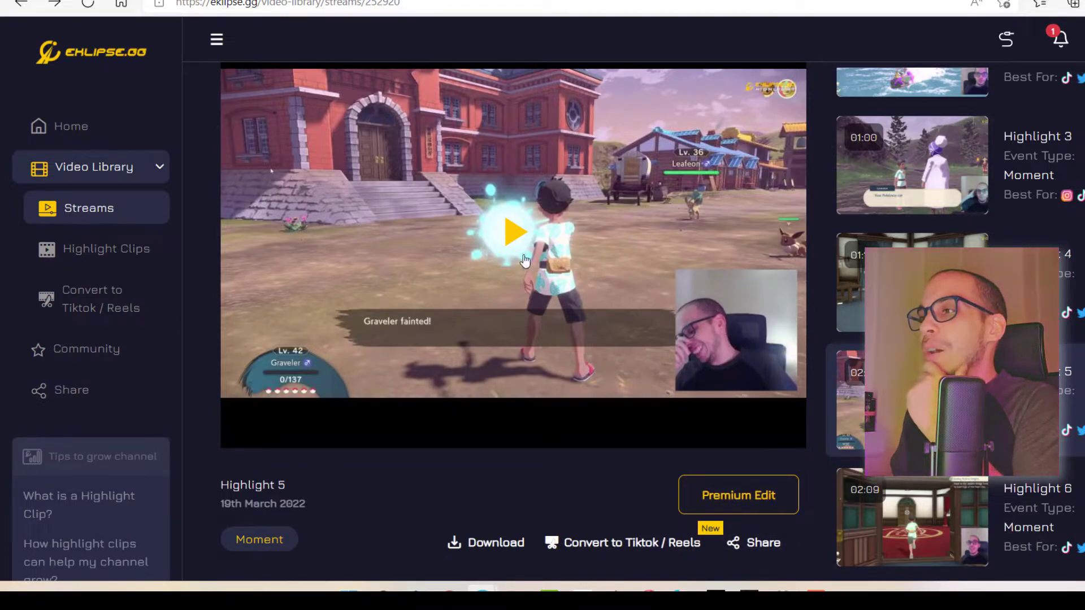
pyautogui.click(510, 246)
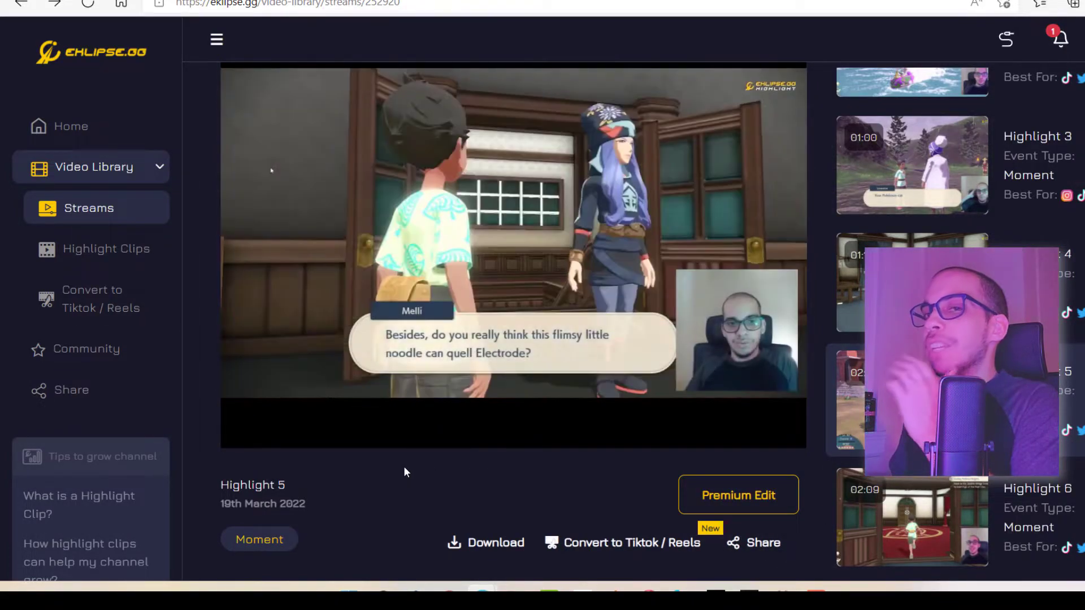
pyautogui.moveTo(371, 407)
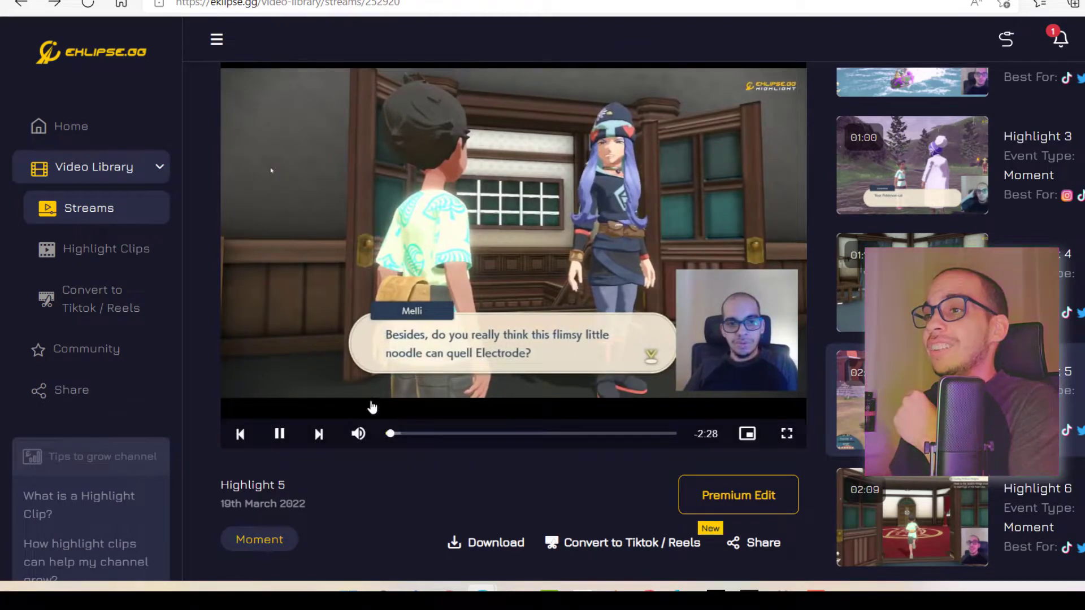
pyautogui.click(422, 434)
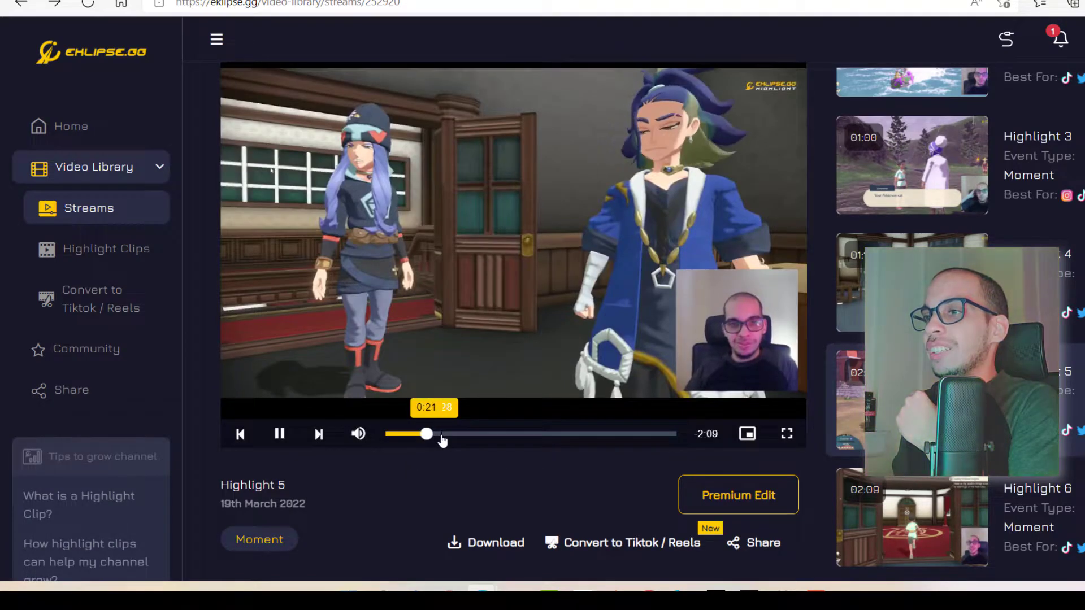
pyautogui.click(441, 434)
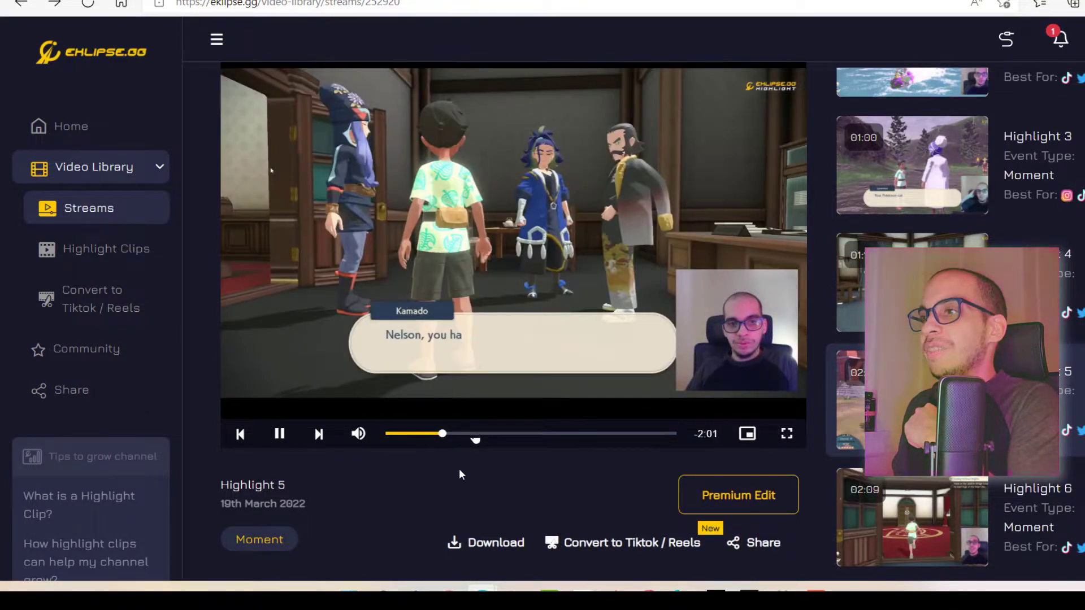
pyautogui.click(473, 434)
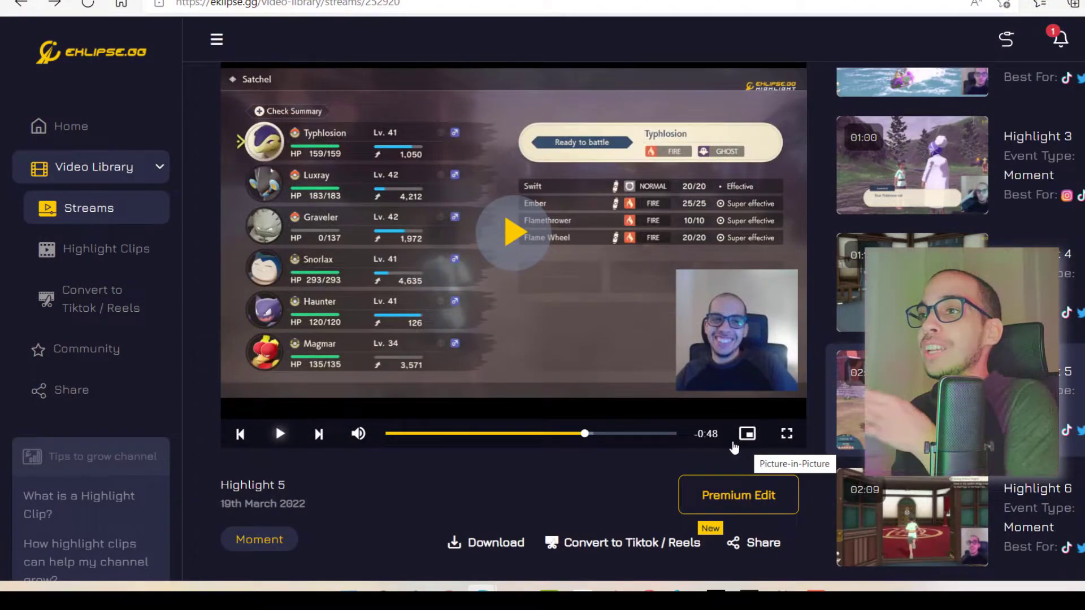
# Convert Highlight 5 to TikTok / Reels to reach the Select Template page
pyautogui.scroll(-3, 740, 446)
pyautogui.scroll(-1, 542, 317)
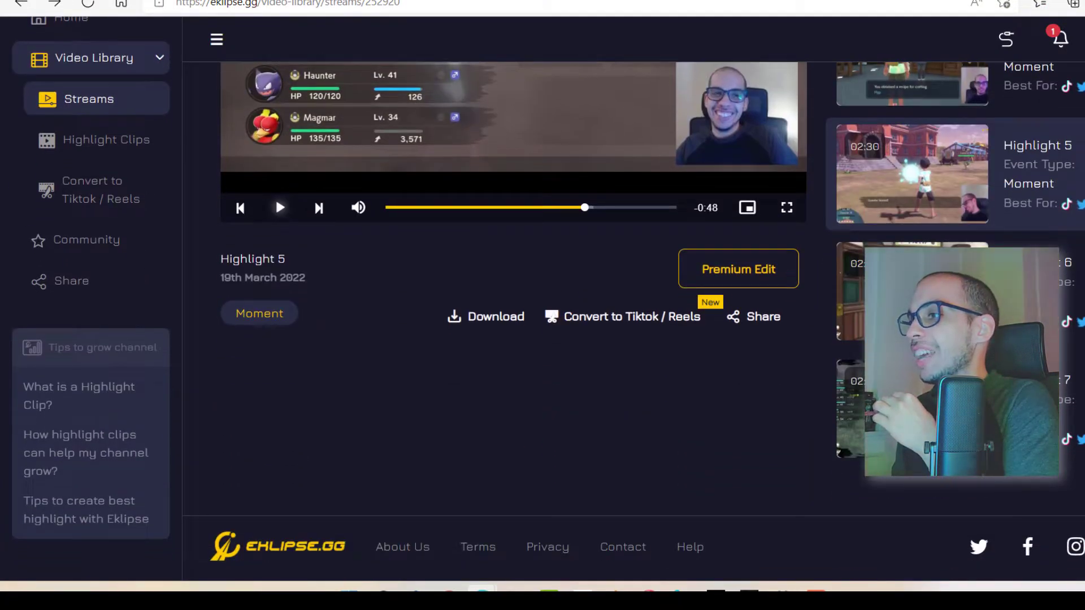
pyautogui.scroll(4, 724, 402)
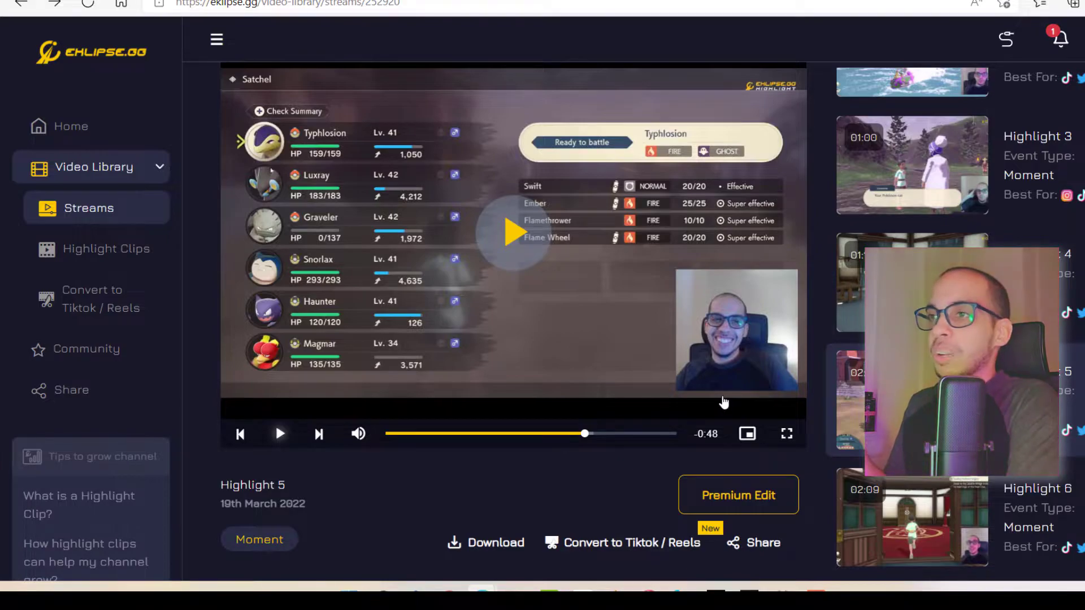
pyautogui.scroll(-2, 786, 241)
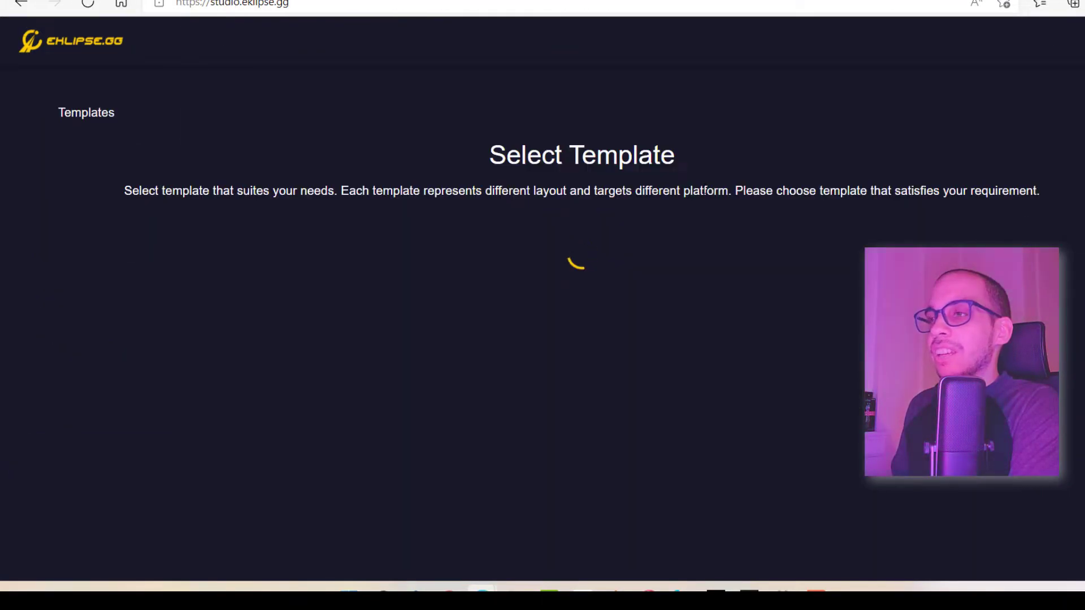
# Use the Split template, fit the facecam box over the webcam inset, and trim to about 1:27–1:42
pyautogui.scroll(-5, 163, 462)
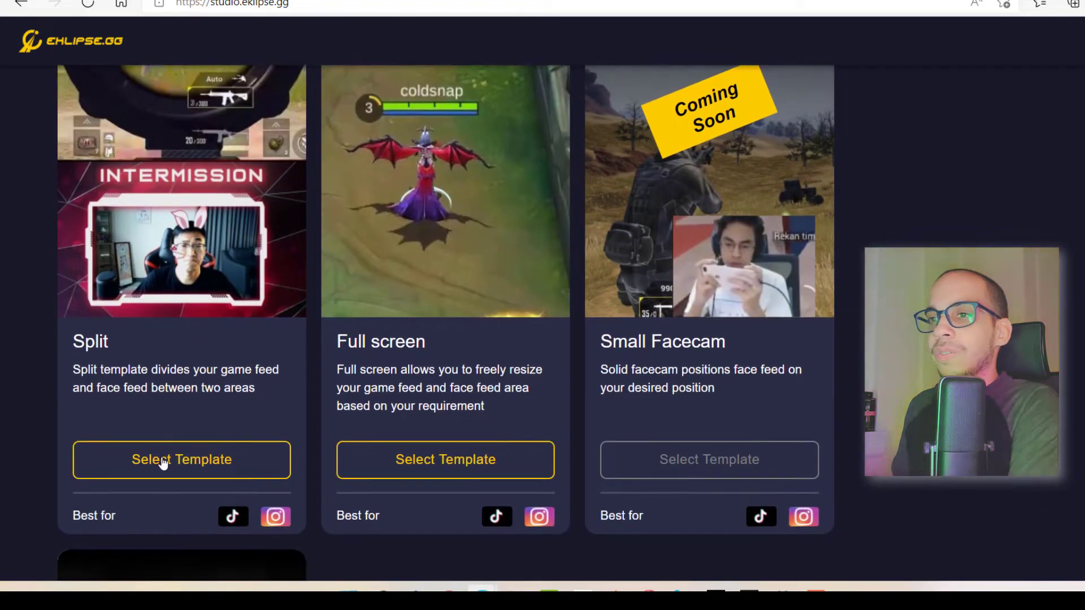
pyautogui.click(159, 464)
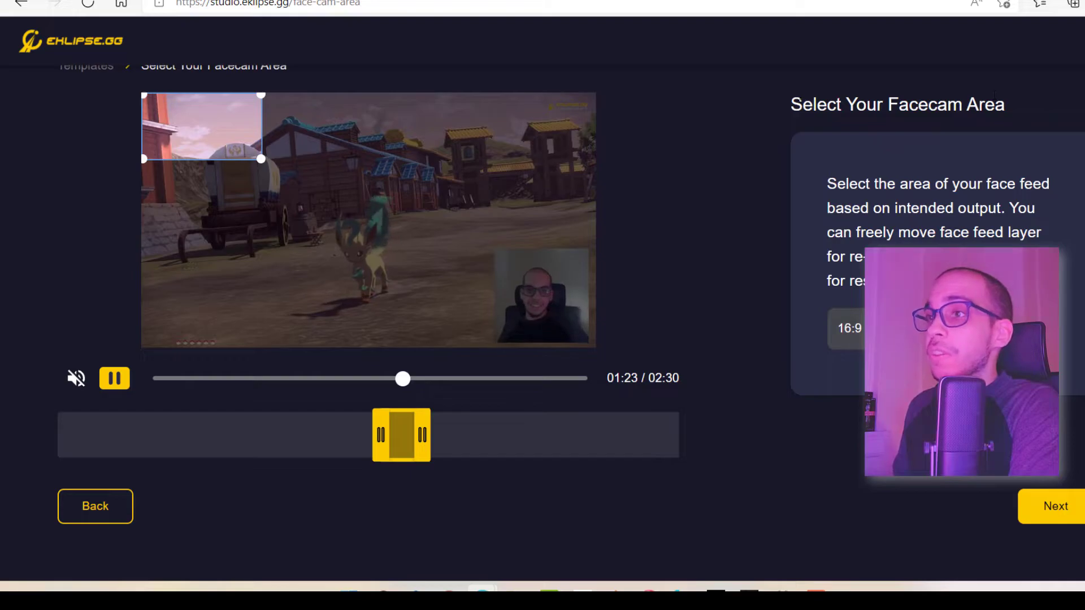
pyautogui.moveTo(214, 140); pyautogui.dragTo(548, 305)
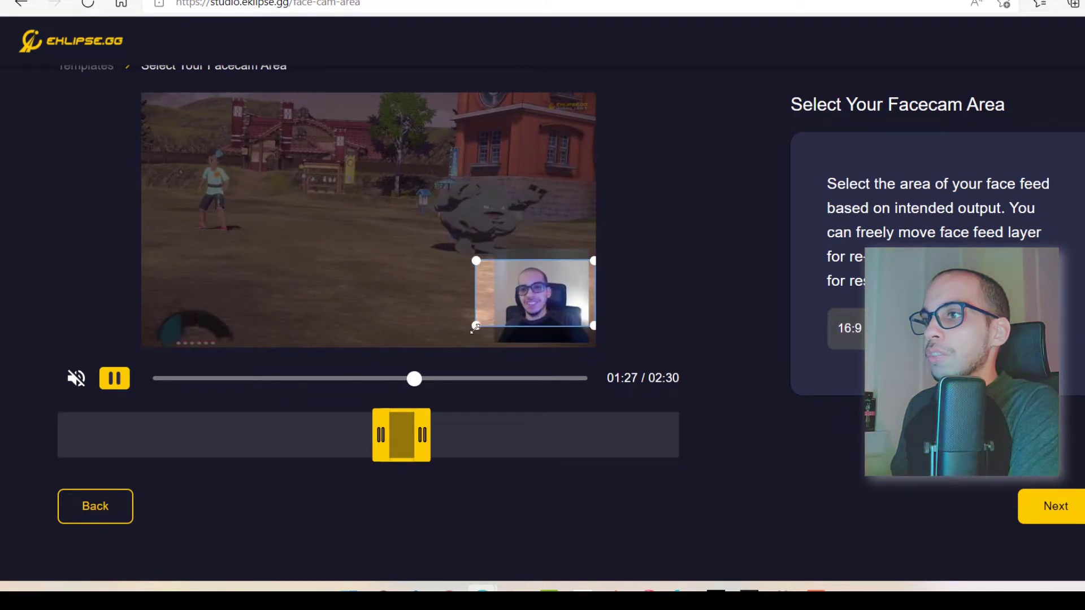
pyautogui.moveTo(474, 328); pyautogui.dragTo(499, 322)
pyautogui.moveTo(592, 290); pyautogui.dragTo(571, 272)
pyautogui.moveTo(382, 436); pyautogui.dragTo(487, 431)
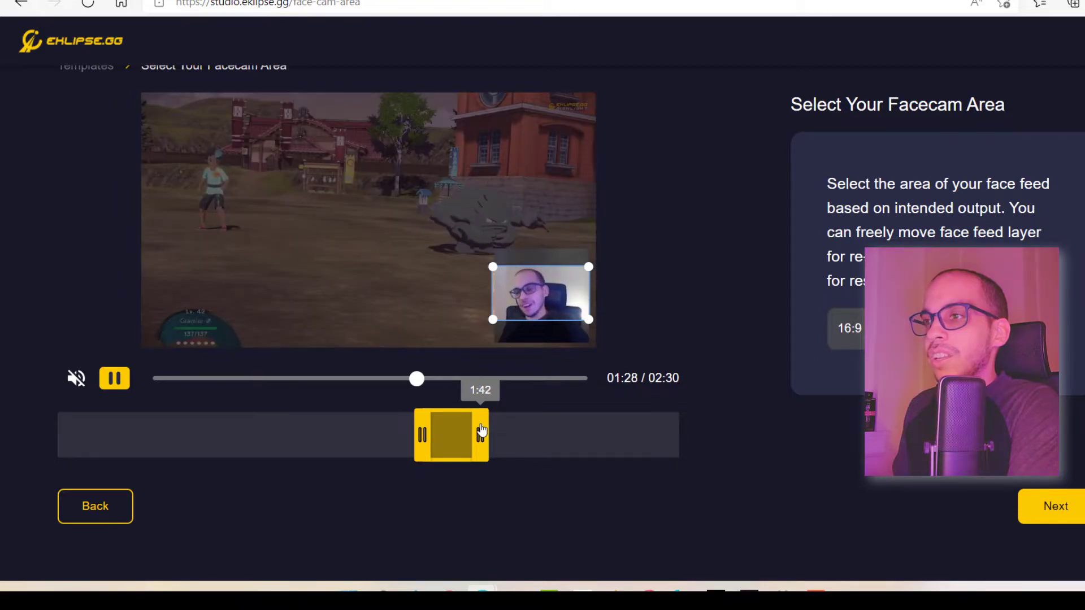
pyautogui.click(1057, 505)
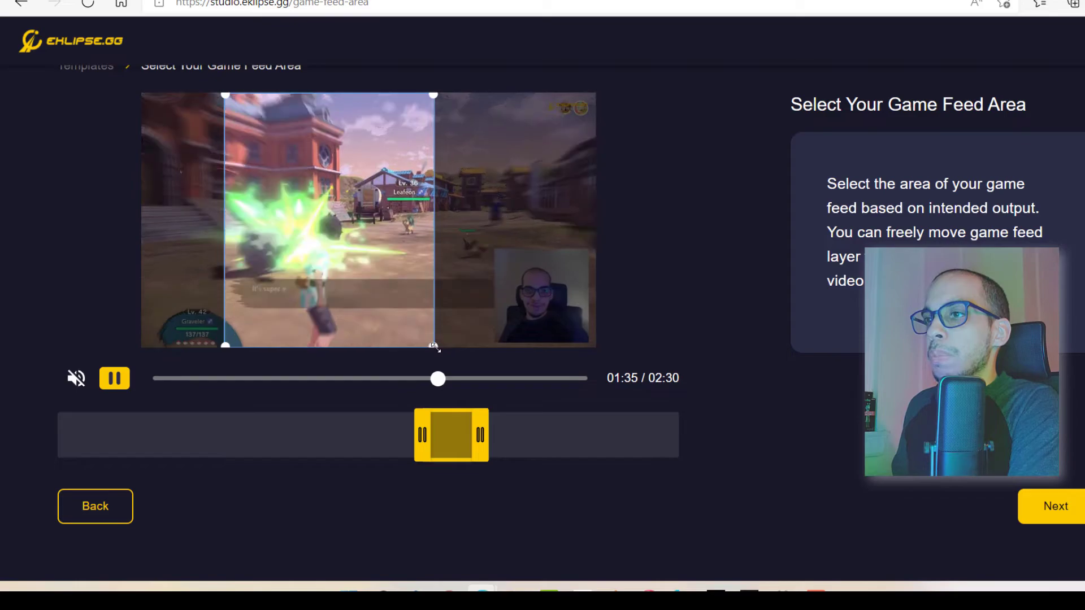
# Nudge the game feed area slightly right and proceed to the Preview
pyautogui.moveTo(373, 286); pyautogui.dragTo(386, 313)
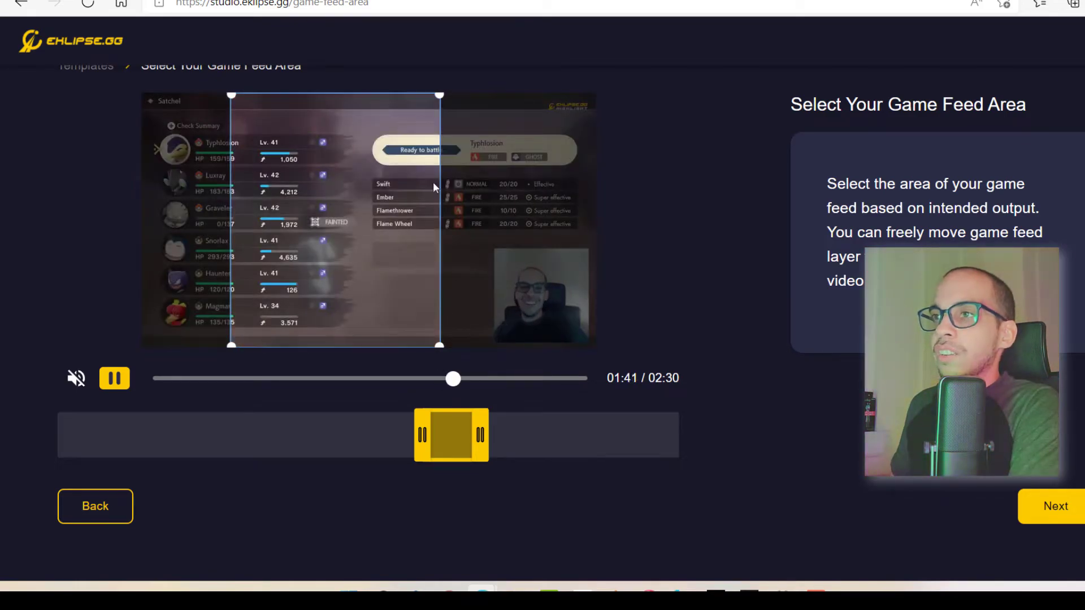
pyautogui.click(1057, 513)
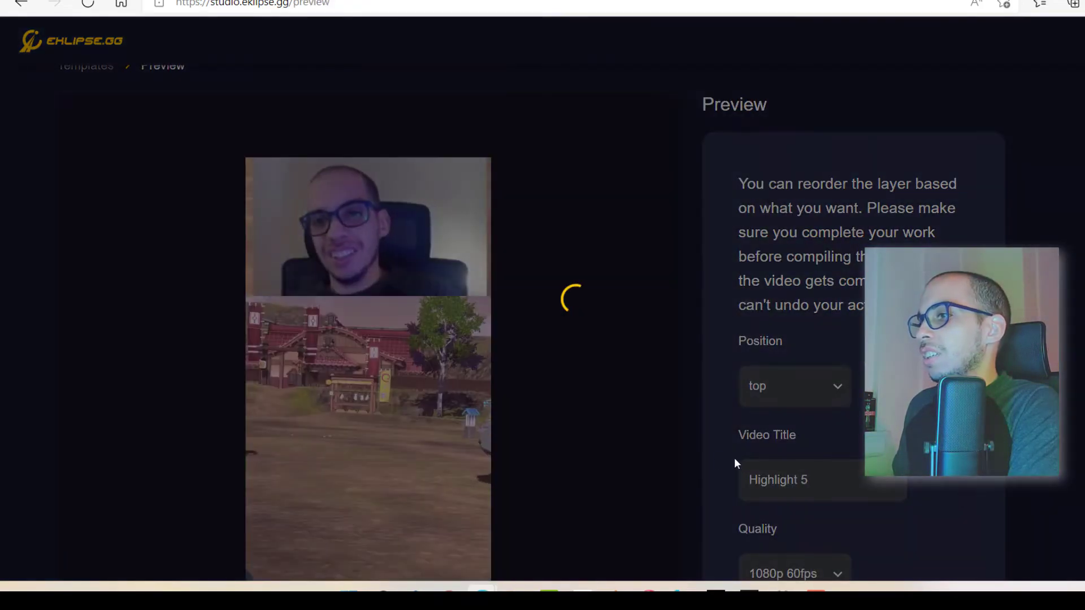
pyautogui.scroll(-2, 630, 405)
pyautogui.scroll(2, 656, 378)
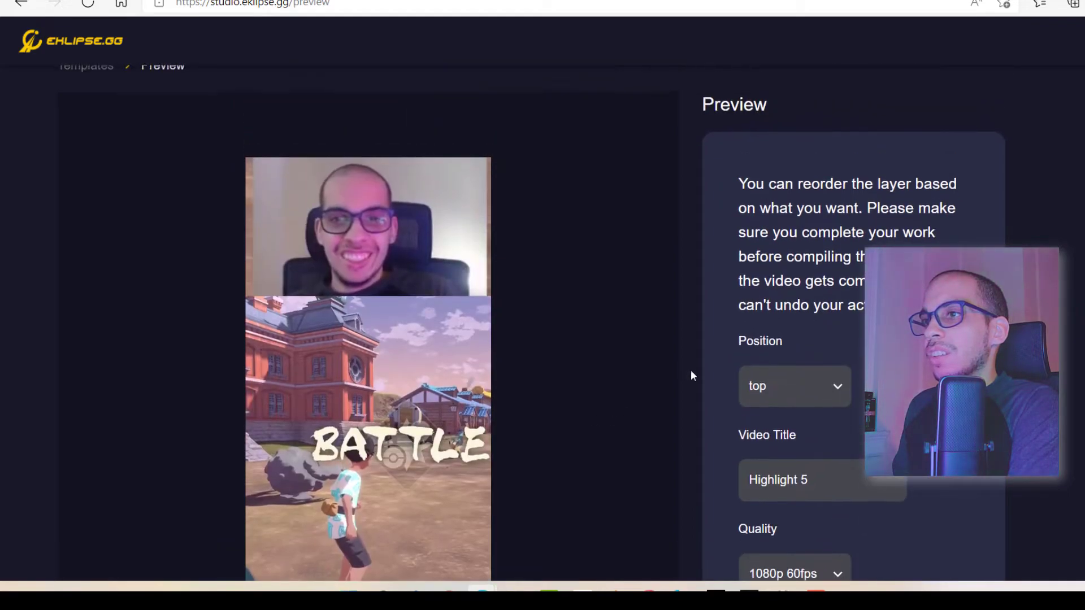
# Set the facecam position to bottom for the 1080p 60fps vertical preview
pyautogui.click(839, 397)
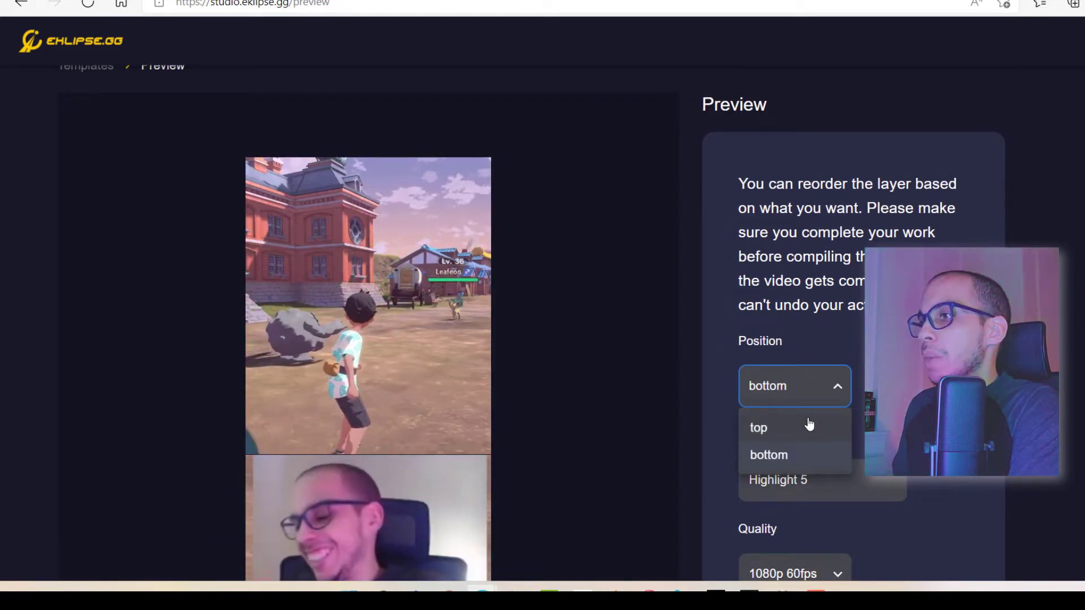
pyautogui.click(819, 378)
pyautogui.scroll(-4, 569, 400)
pyautogui.scroll(4, 761, 378)
pyautogui.scroll(-1, 607, 412)
pyautogui.scroll(-1, 608, 415)
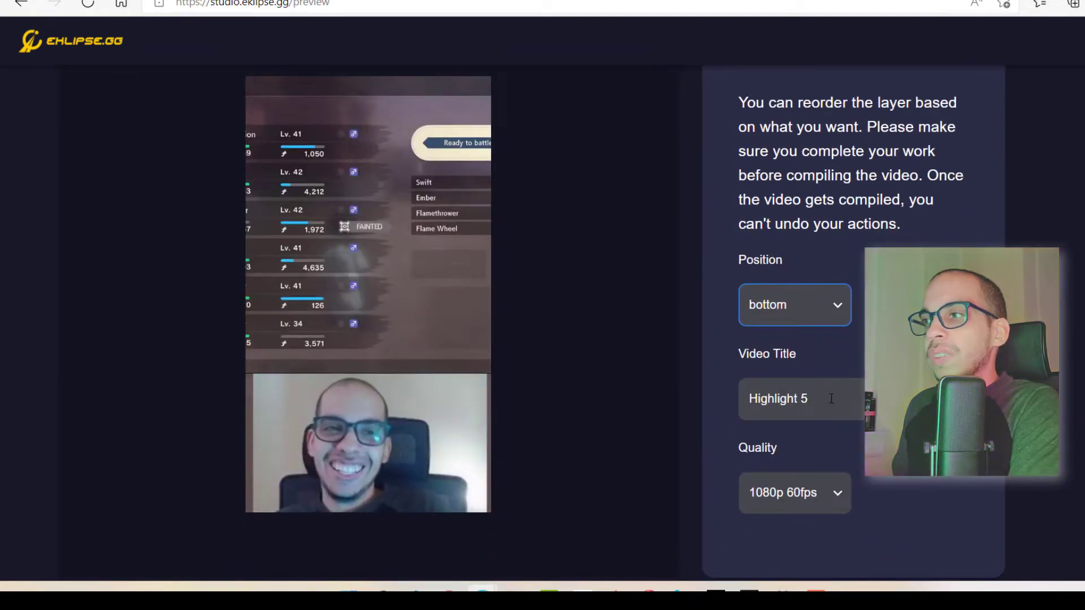
pyautogui.scroll(-2, 654, 353)
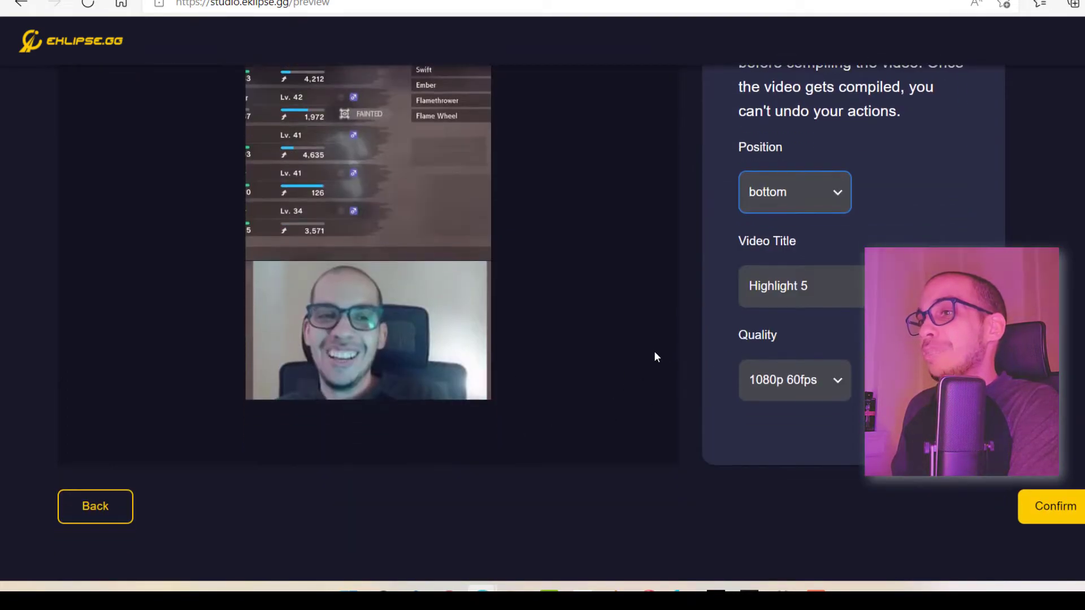
# Confirm compiling the bottom-facecam vertical Highlight 5 video
pyautogui.click(1035, 507)
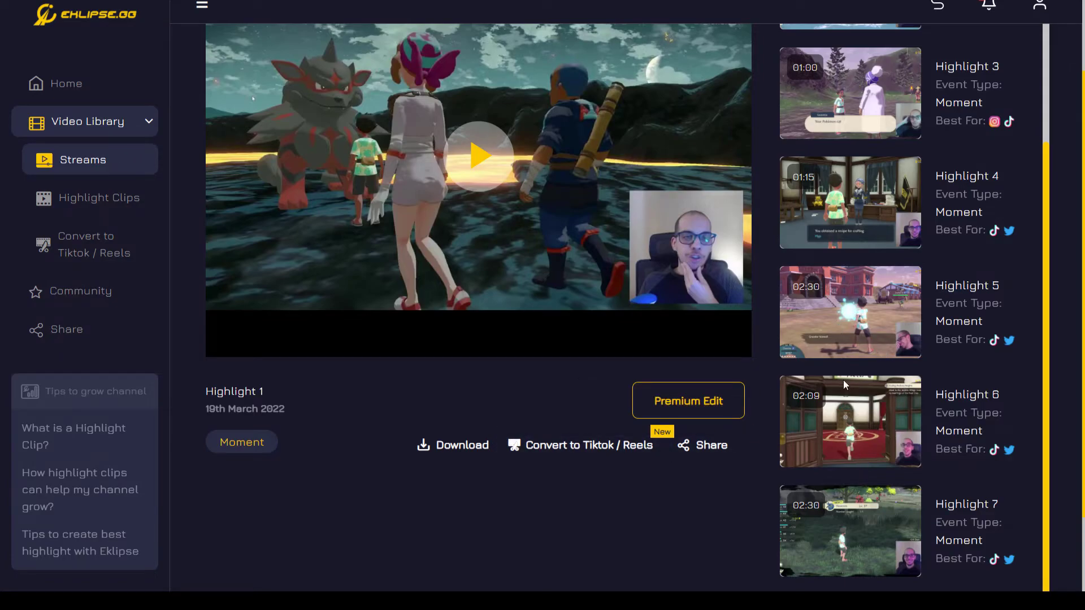
# Play Highlight 4, pause it, then scroll down and play Highlight 7 from the start
pyautogui.click(826, 220)
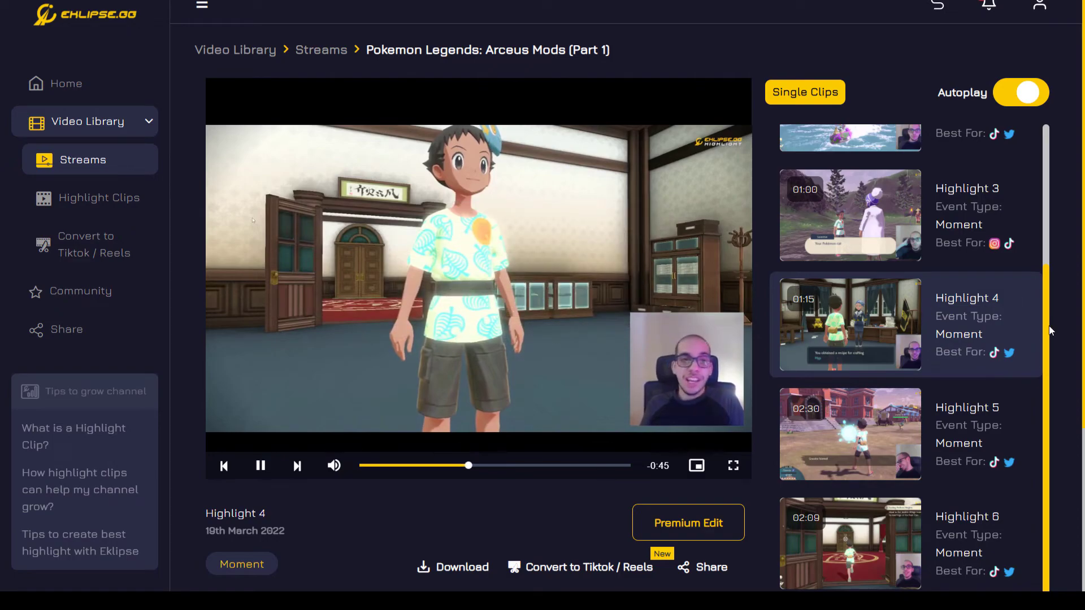
pyautogui.moveTo(961, 356)
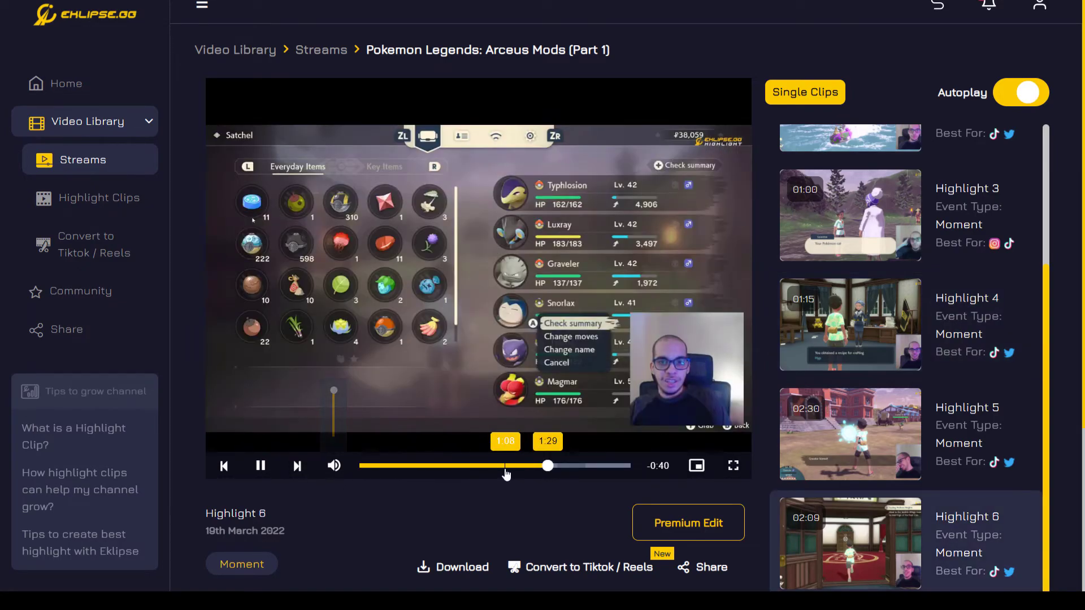
pyautogui.click(261, 466)
pyautogui.scroll(-4, 852, 439)
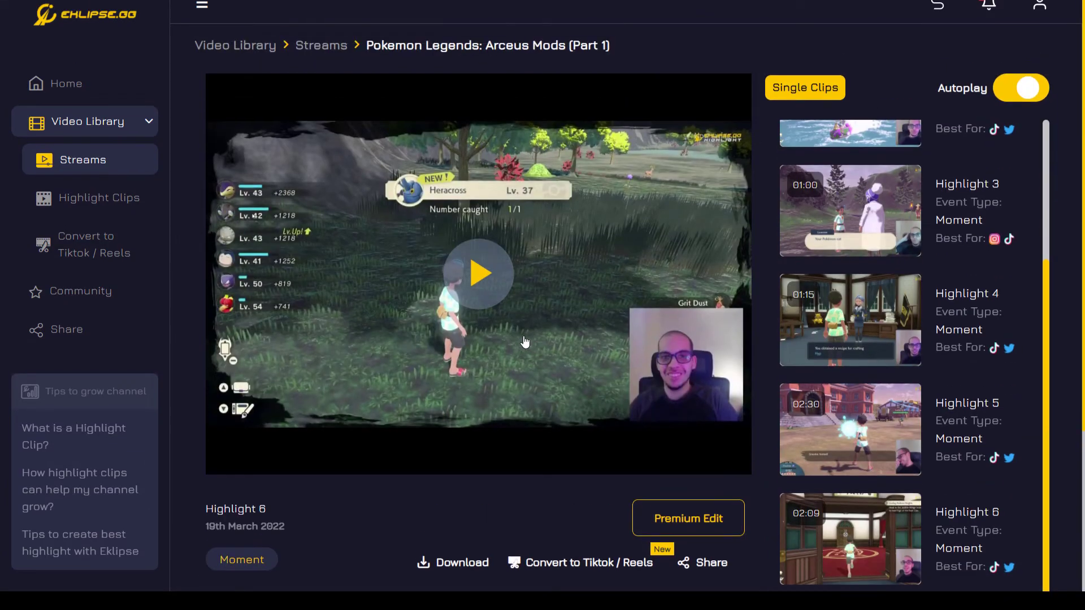
pyautogui.click(496, 305)
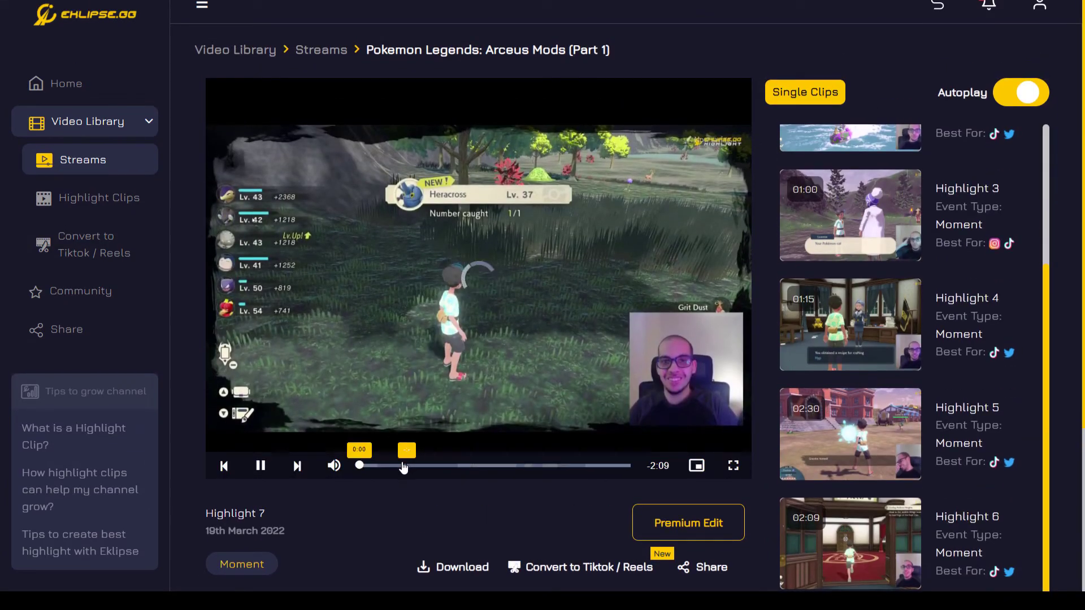